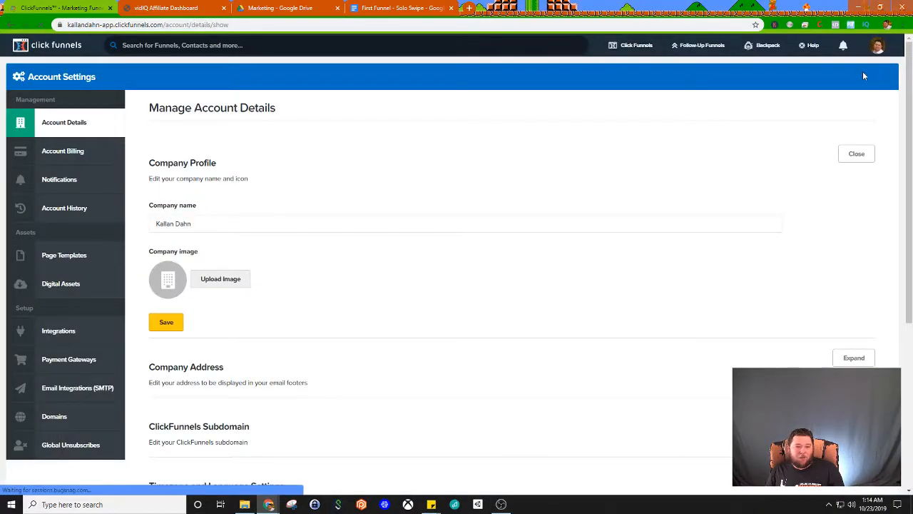
Step: Add the owner's existing .com domain, with the www prefix, as a custom domain in the account's domain settings
left_click(878, 45)
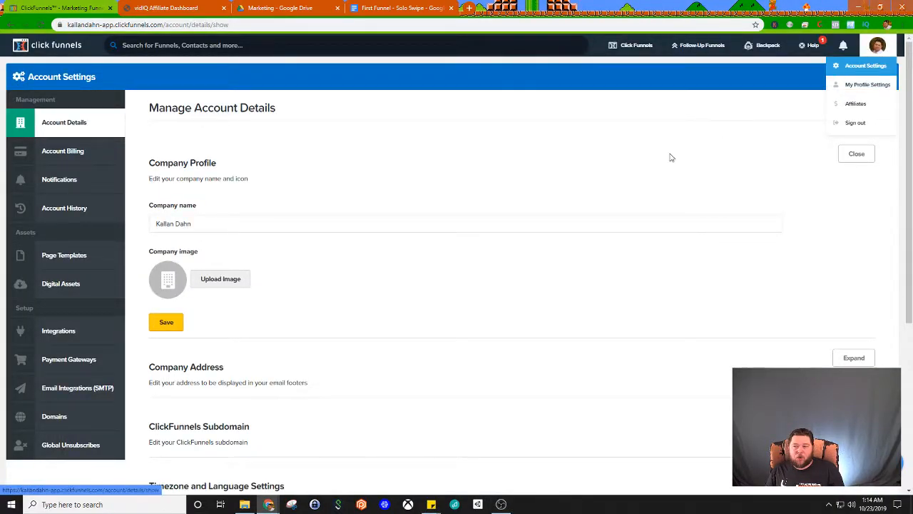
left_click(57, 421)
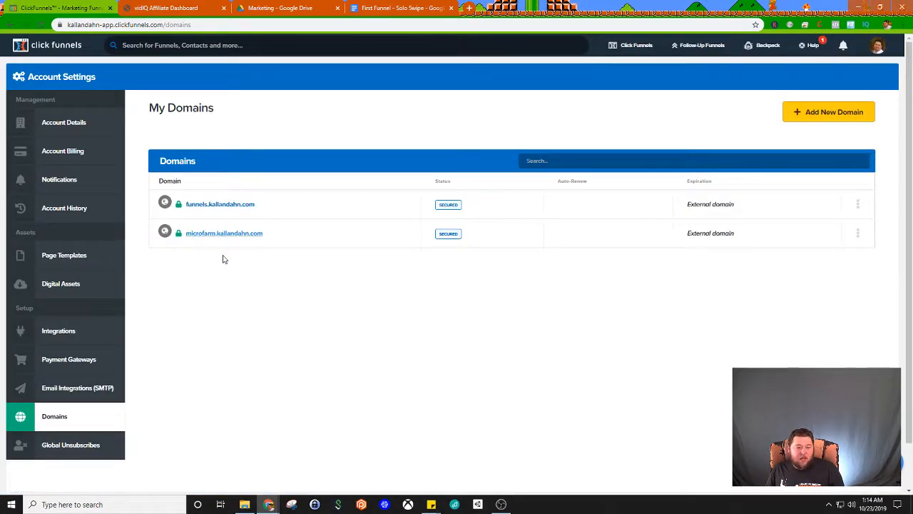
left_click(817, 112)
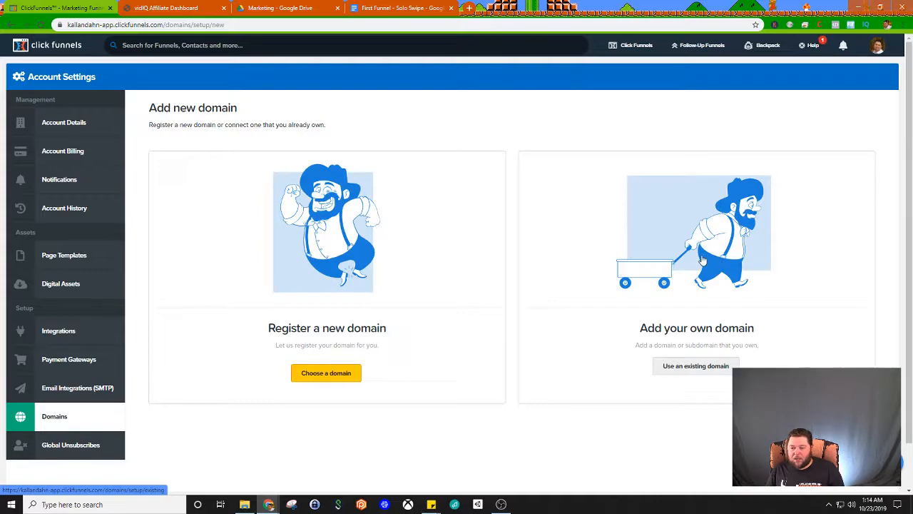
left_click(692, 365)
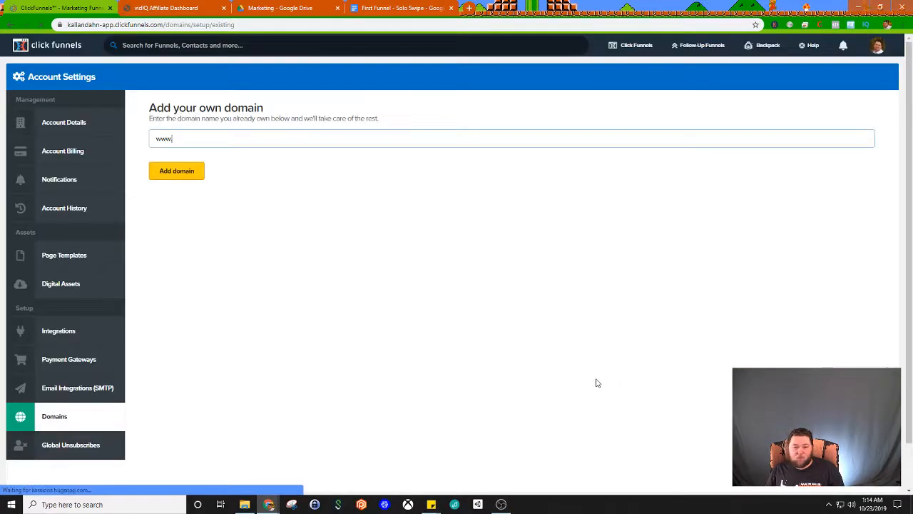
left_click(172, 138)
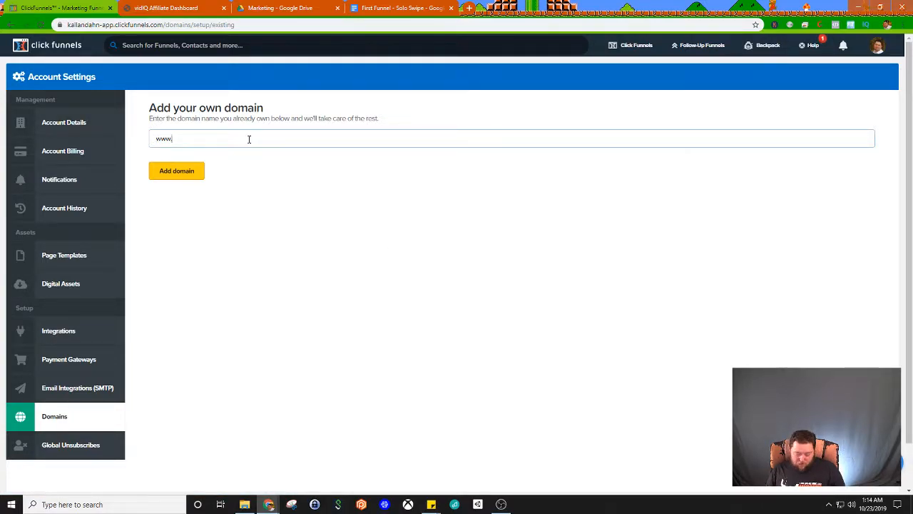
type("kallandahn.com")
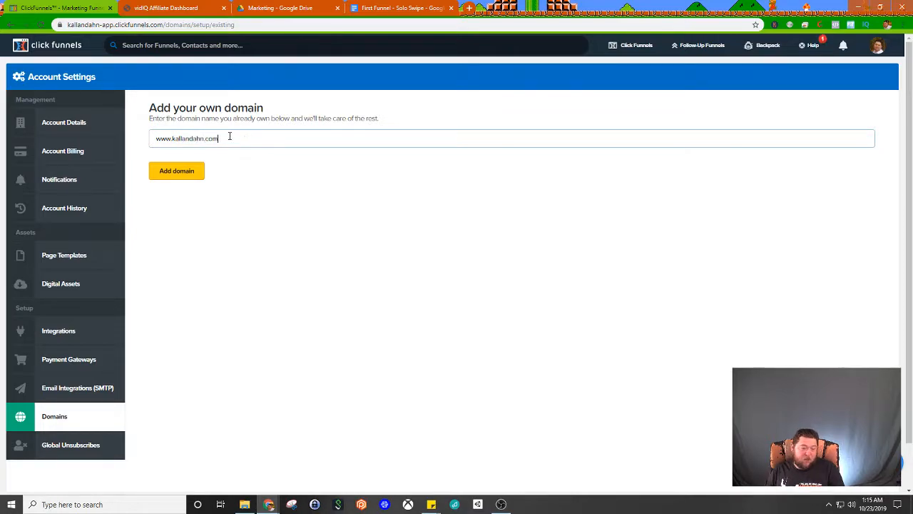
left_click(189, 171)
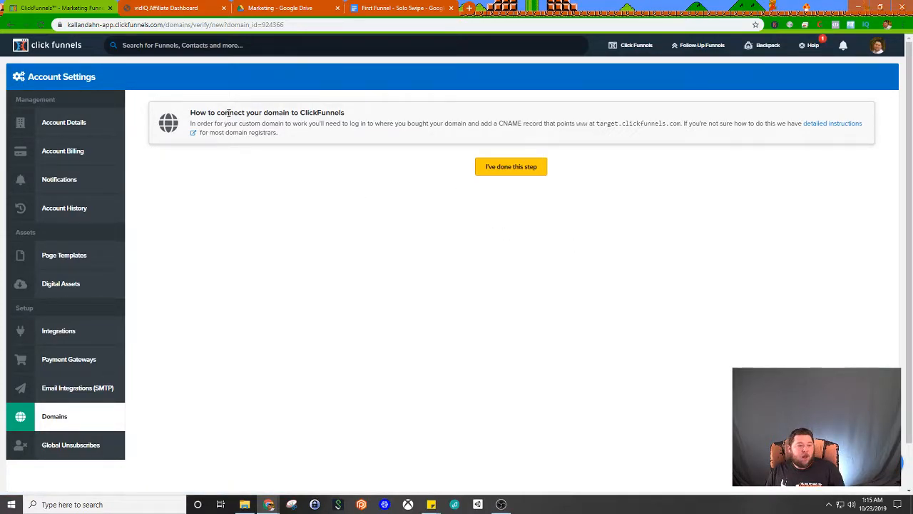
Step: Read the instructions for connecting the domain through a CNAME record that points www at target.clickfunnels.com
left_click_drag(219, 113, 333, 113)
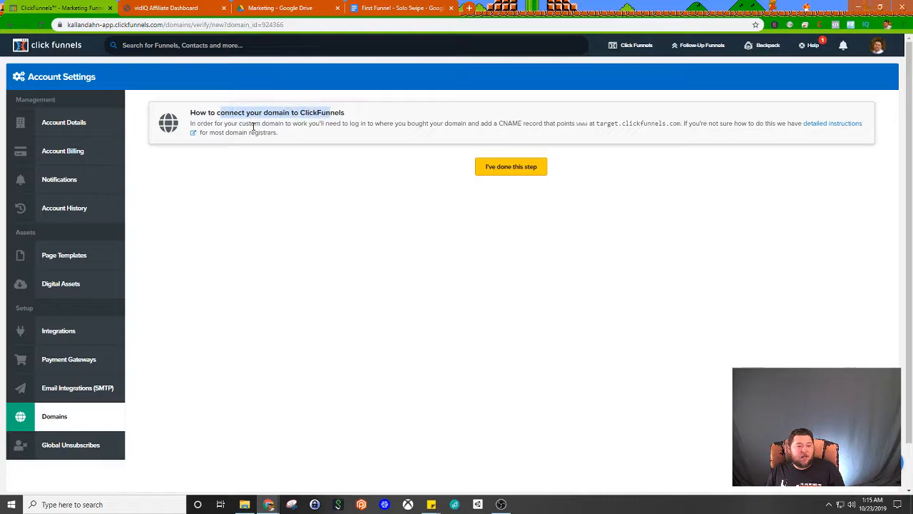
left_click_drag(247, 128, 683, 124)
left_click(484, 127)
left_click(682, 123)
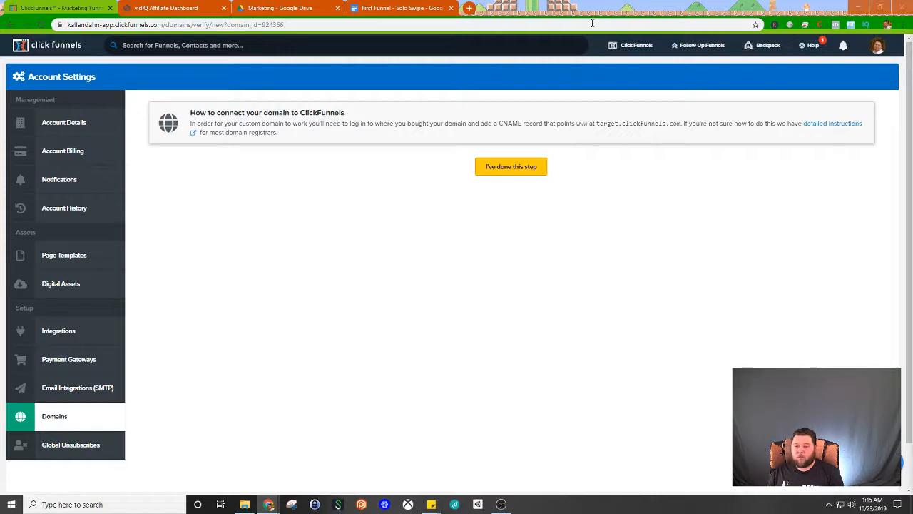
Step: Switch to the Google Domains DNS page and review the domain's existing custom resource records
key("alt+Tab")
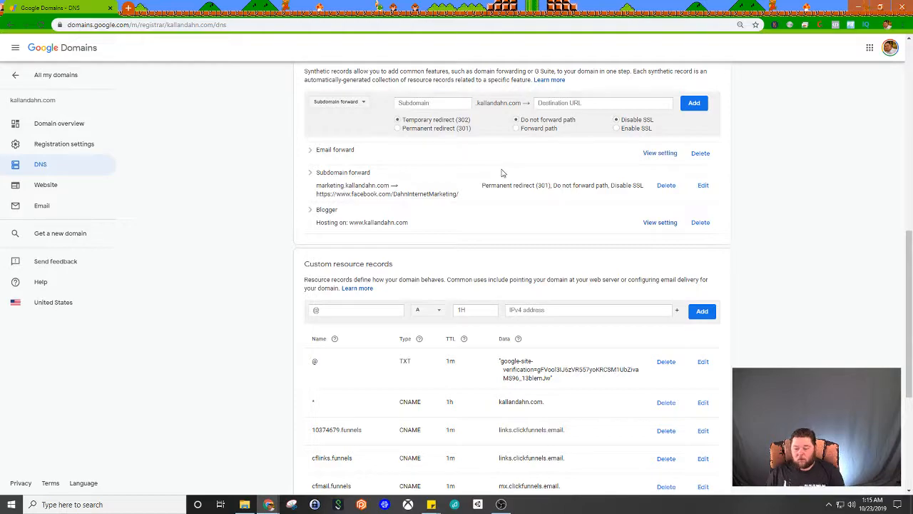
scroll(496, 228, "down", 3)
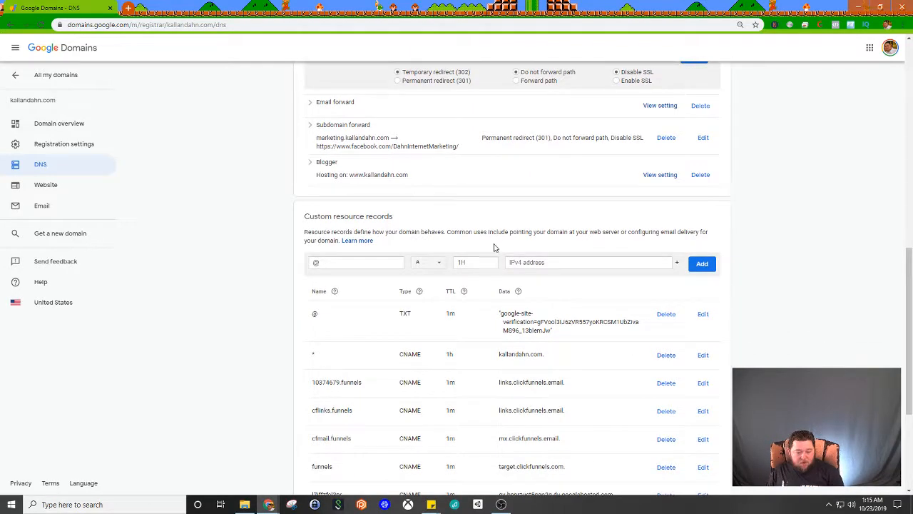
scroll(407, 294, "down", 2)
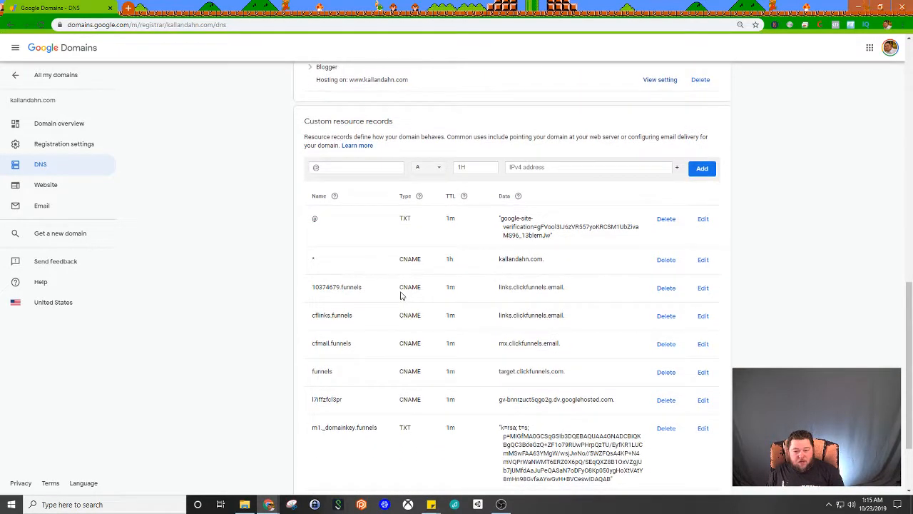
scroll(396, 282, "down", 3)
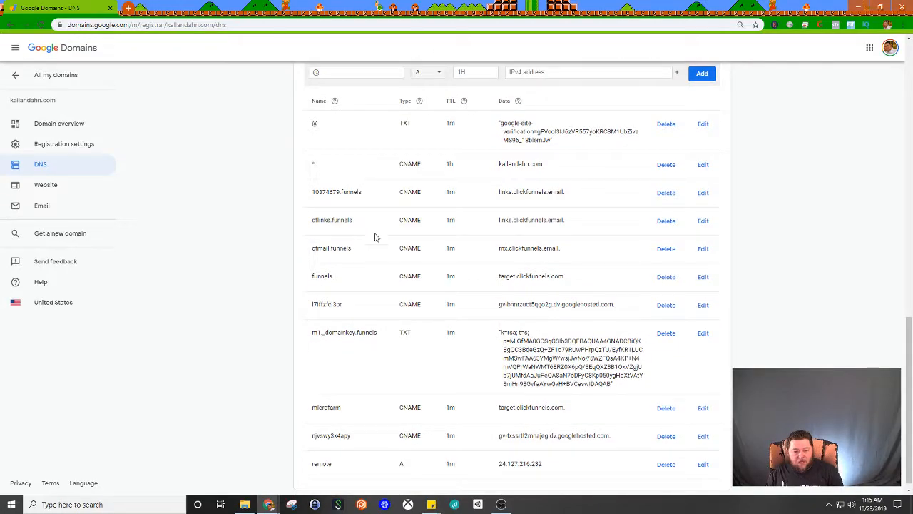
scroll(427, 295, "down", 1)
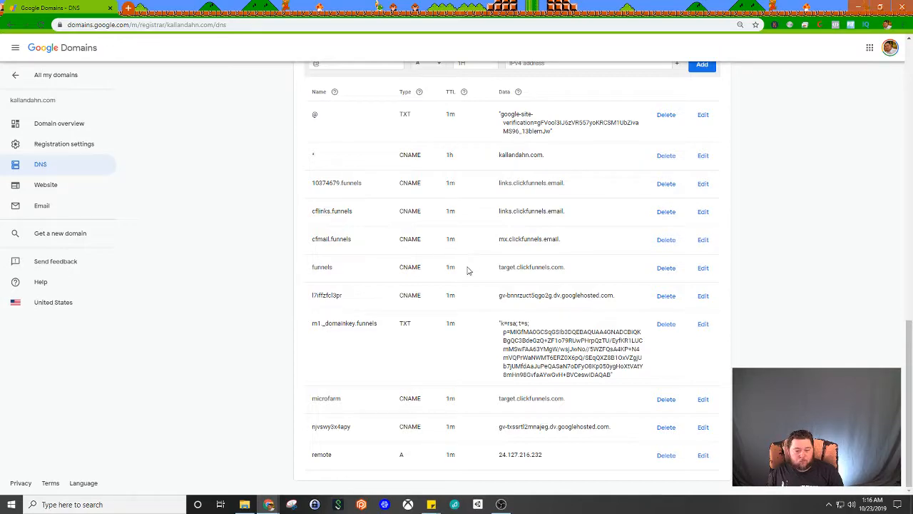
scroll(461, 299, "up", 1)
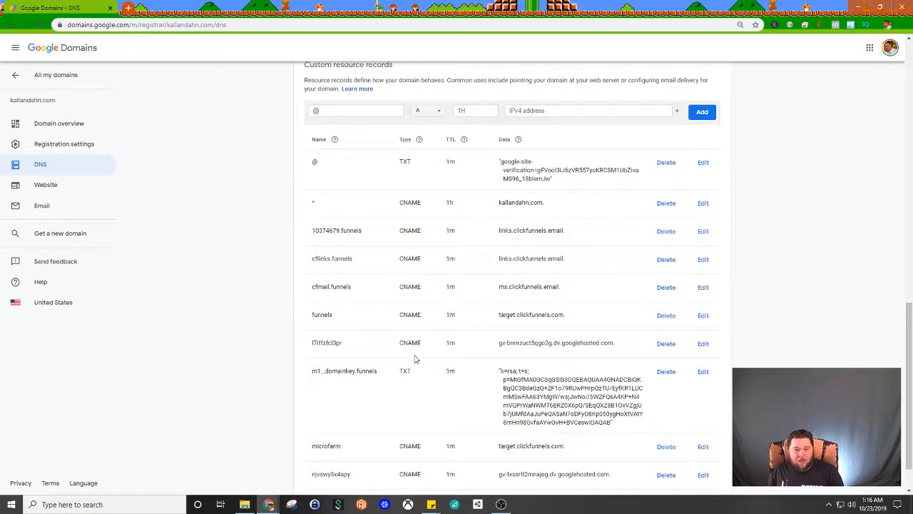
scroll(399, 360, "down", 1)
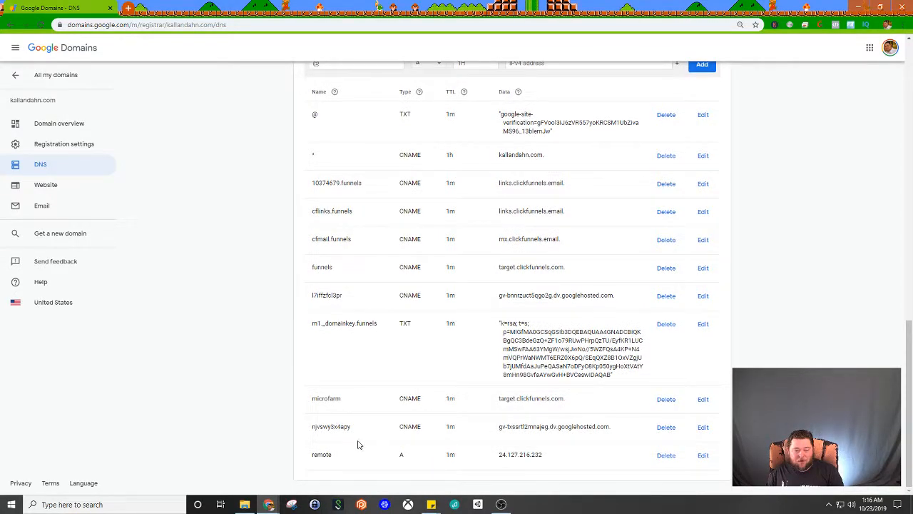
scroll(402, 381, "up", 3)
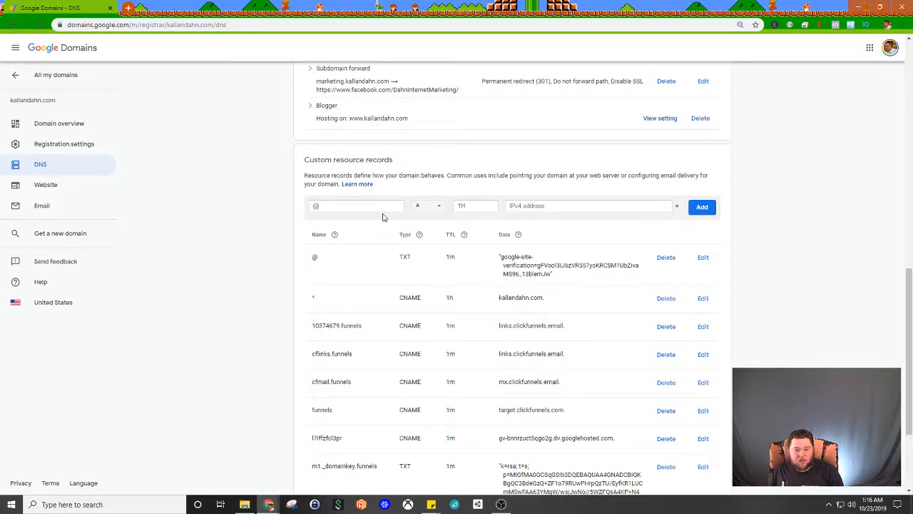
Step: Fill in a new custom resource record of type CNAME named www with target.clickfunnels.com as its data
left_click(421, 207)
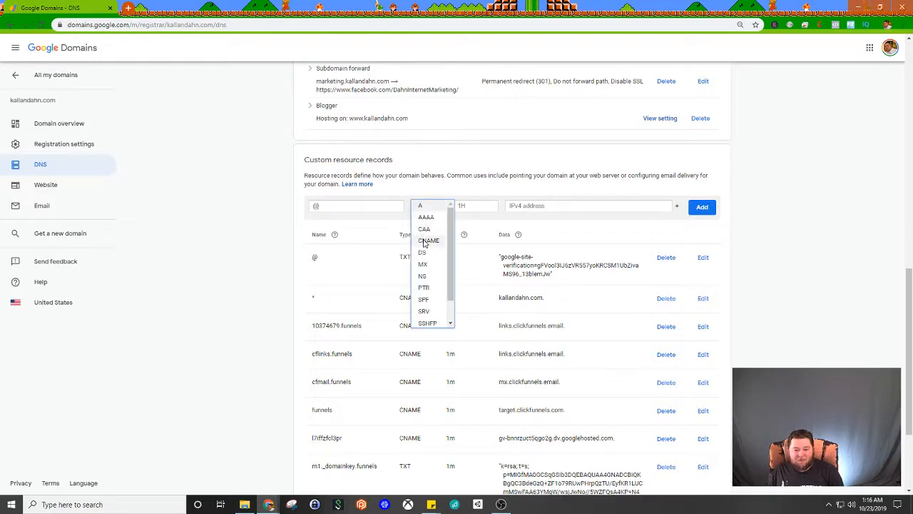
left_click(427, 240)
left_click(345, 205)
type("www")
left_click(550, 206)
type("target.clickfunnels.com")
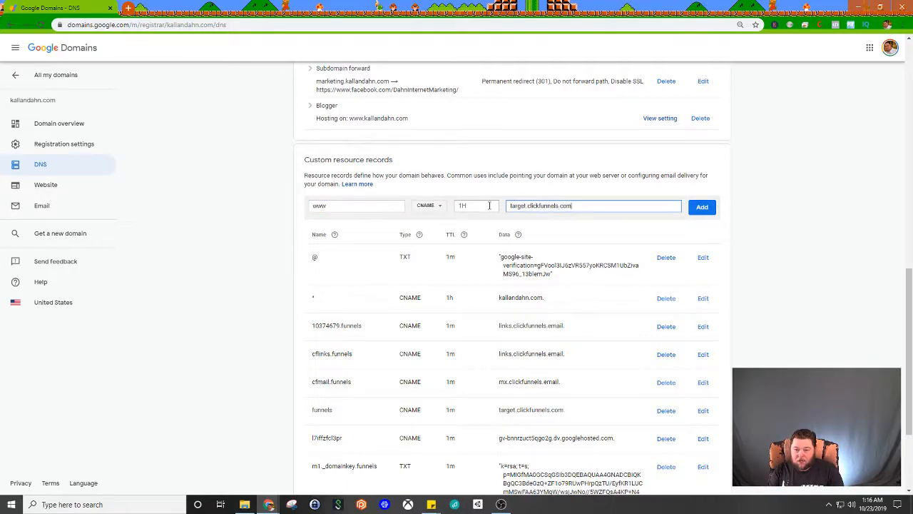
Step: Set the TTL of the new www record to 1m
left_click(473, 206)
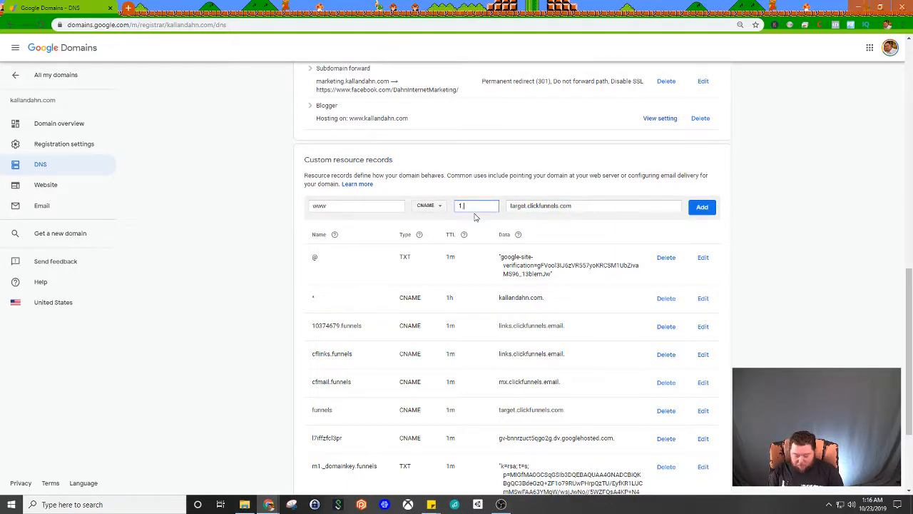
type("m")
key("Tab")
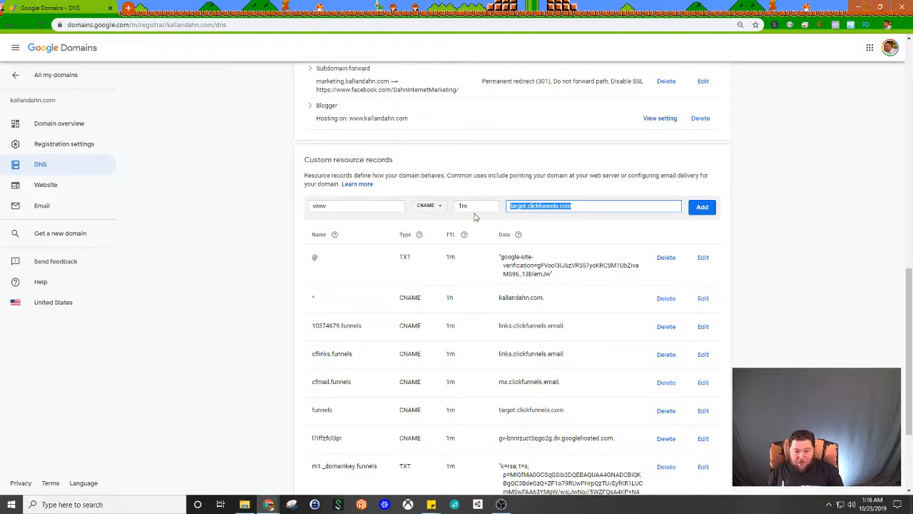
Step: Set the TTL of the new www record to 1h
double_click(475, 207)
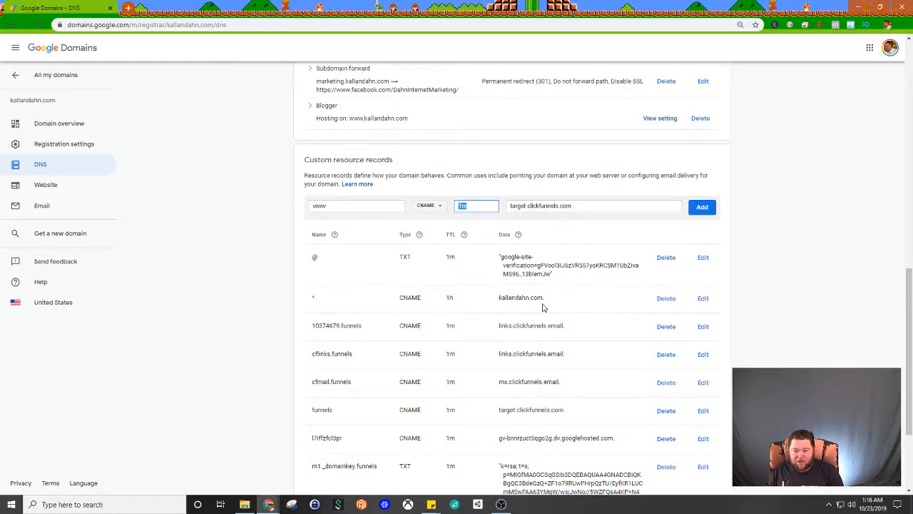
left_click_drag(487, 206, 457, 205)
type("1h")
key("Tab")
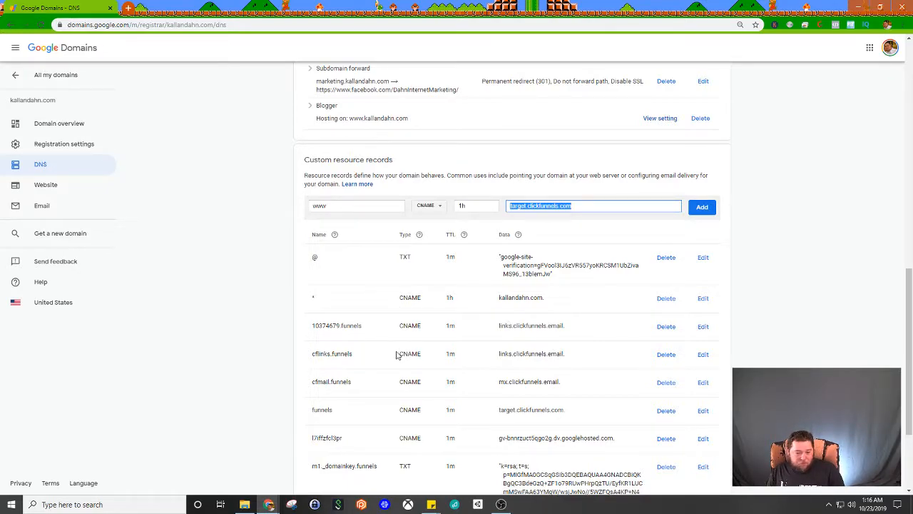
Step: Compare the new record's entries with the name and target of the existing funnels CNAME record
scroll(398, 355, "down", 1)
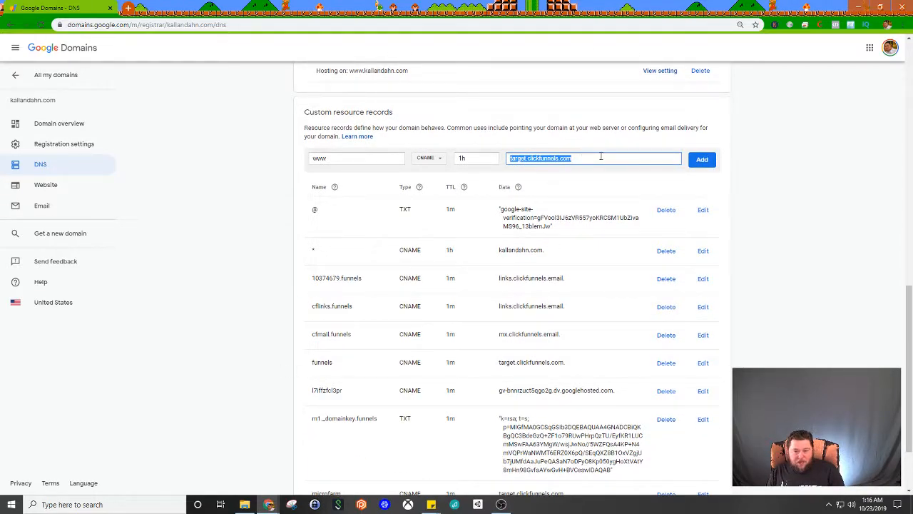
left_click_drag(340, 366, 300, 365)
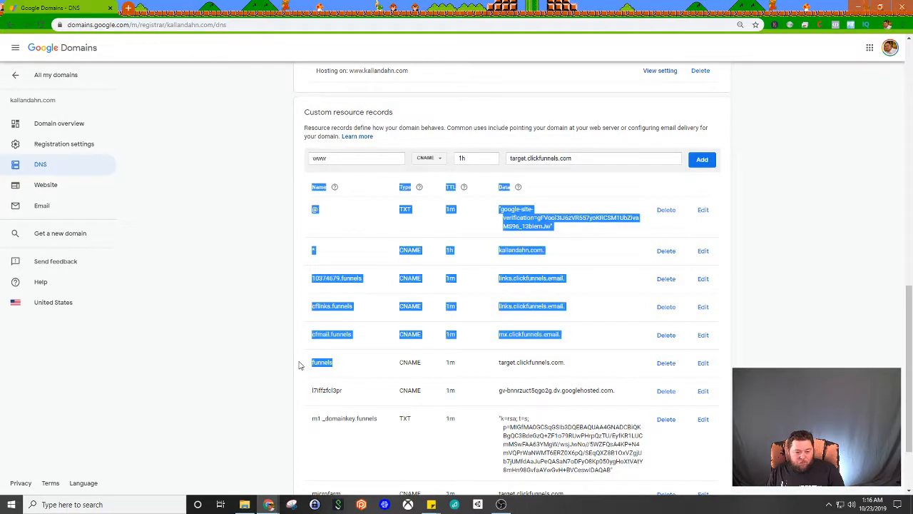
left_click(314, 366)
left_click_drag(511, 363, 577, 368)
left_click(545, 364)
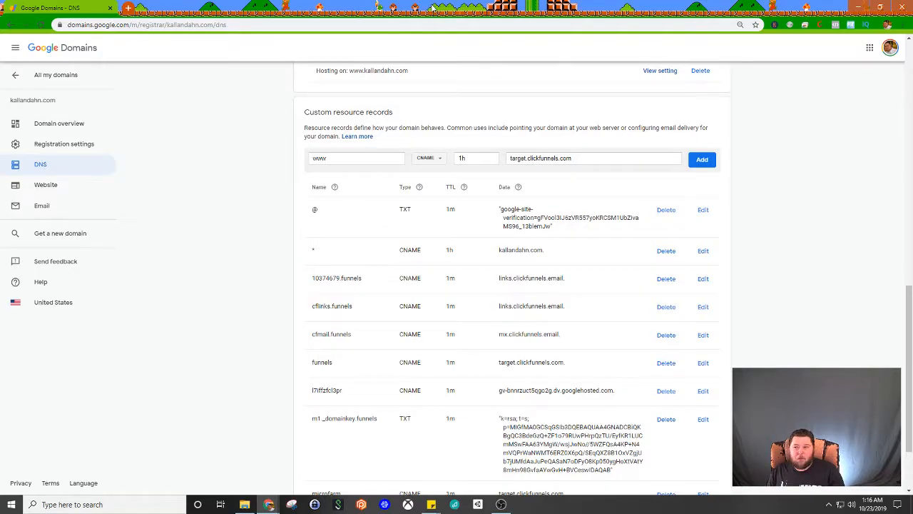
Step: Switch back to ClickFunnels, mark the DNS step as done, and check the new www domain's status in the domain list
left_click_drag(433, 8, 912, 285)
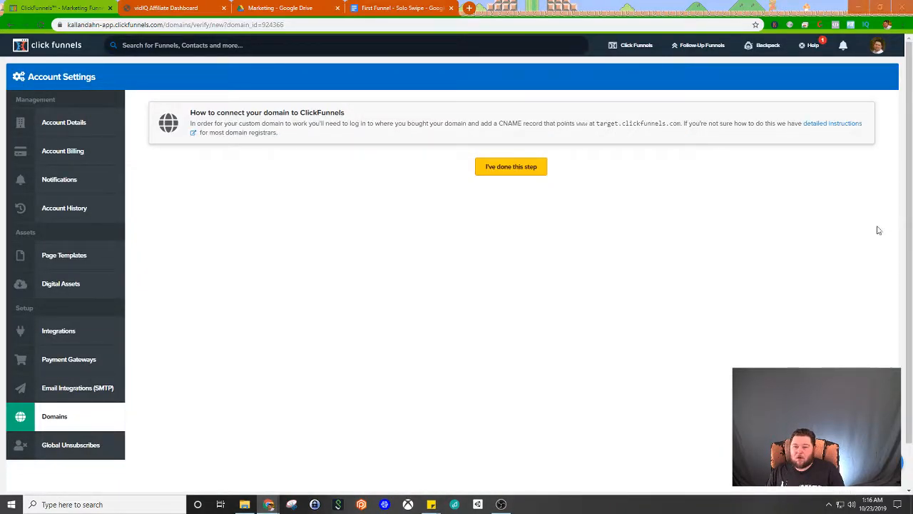
left_click(506, 169)
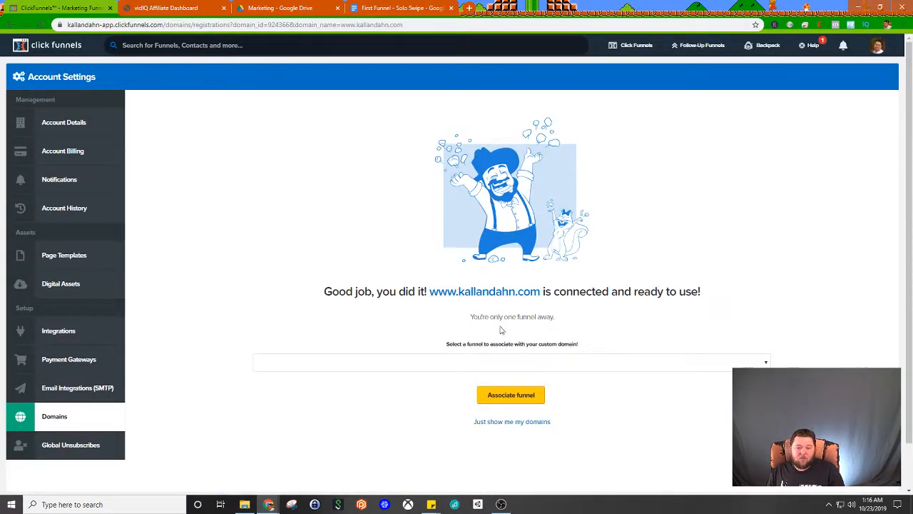
left_click(524, 425)
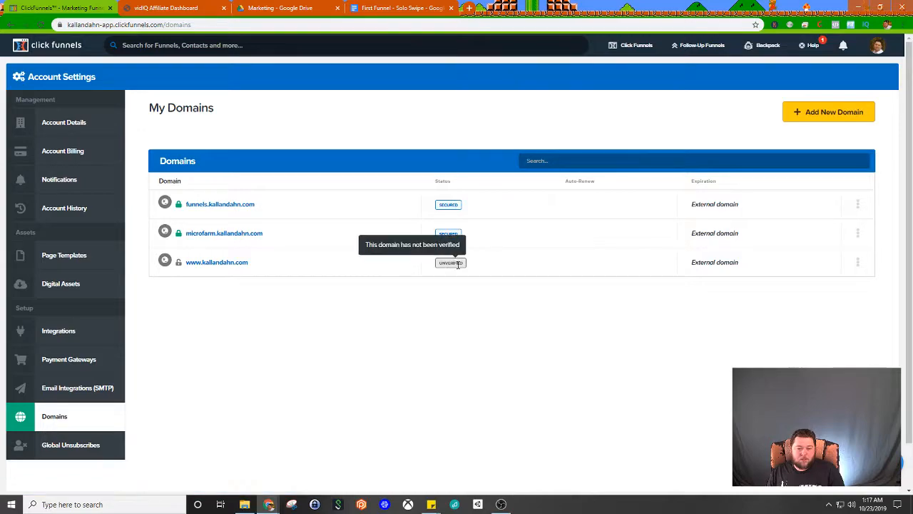
mouse_move(454, 269)
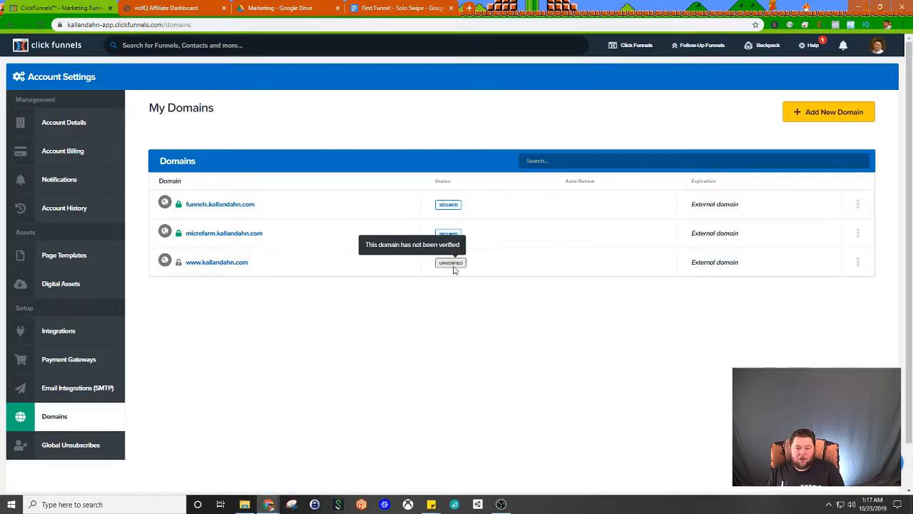
Step: Open the new www domain's settings for editing and expand its SSL section
left_click(858, 265)
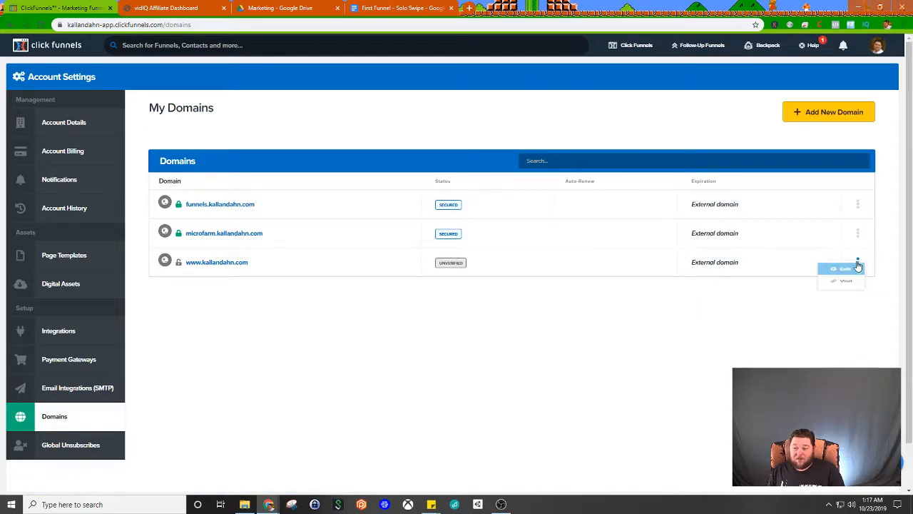
left_click(831, 271)
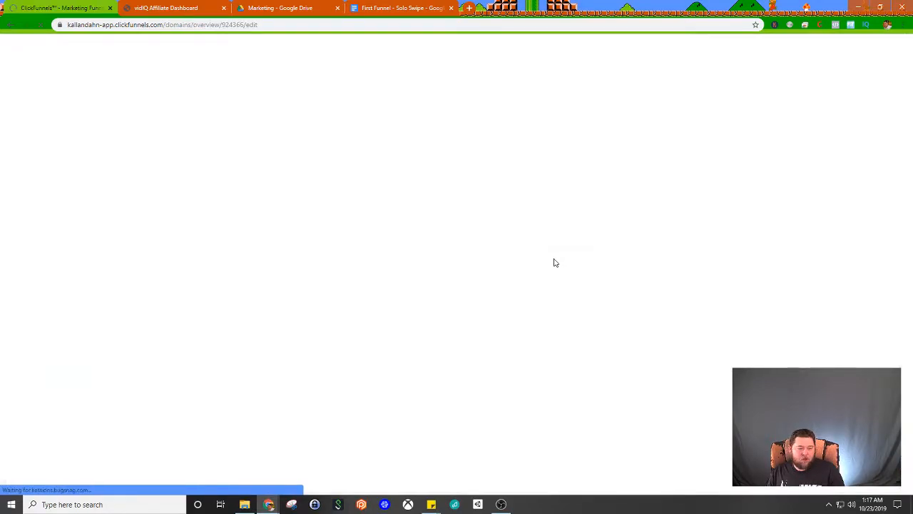
scroll(546, 258, "down", 1)
scroll(545, 258, "up", 1)
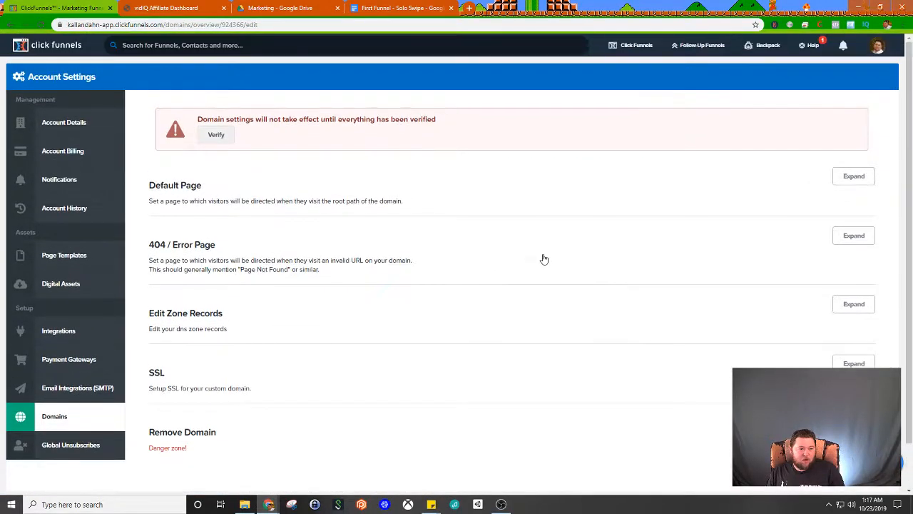
scroll(424, 292, "down", 1)
scroll(423, 313, "up", 1)
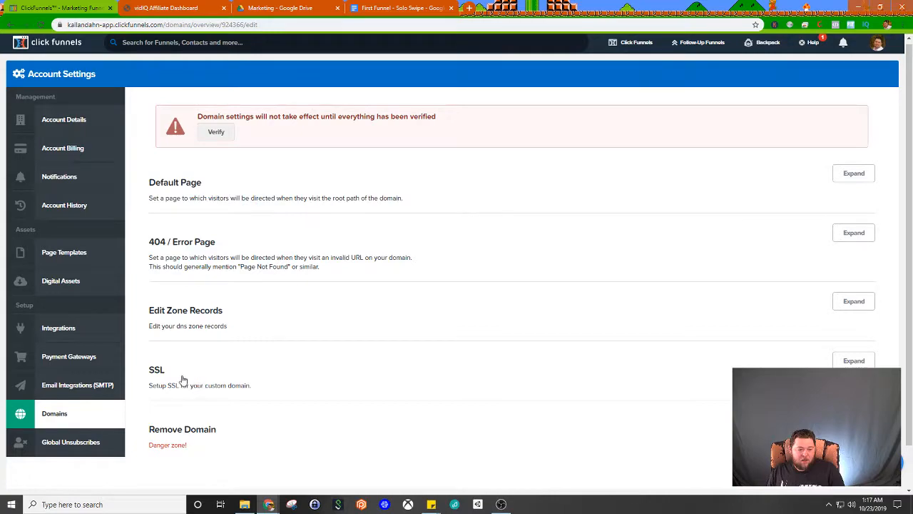
left_click(854, 361)
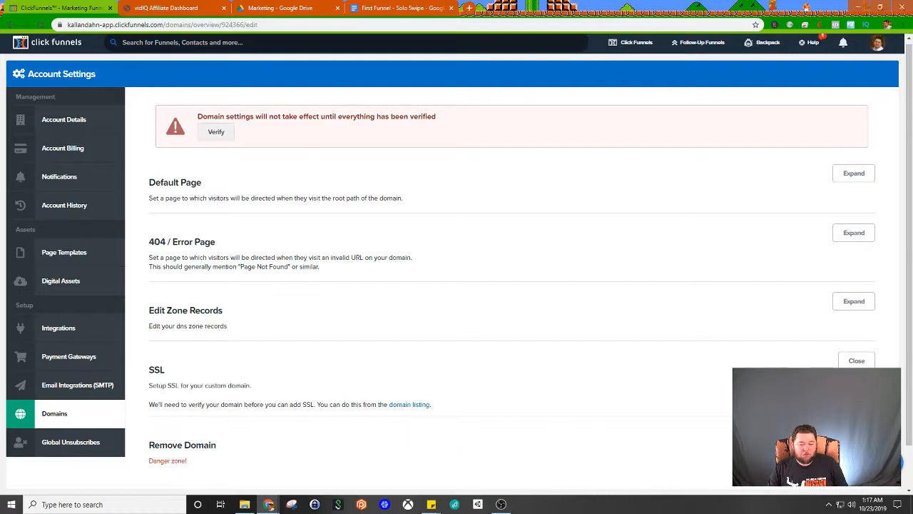
Step: Remove the new www domain from the account and confirm its deletion
left_click(167, 460)
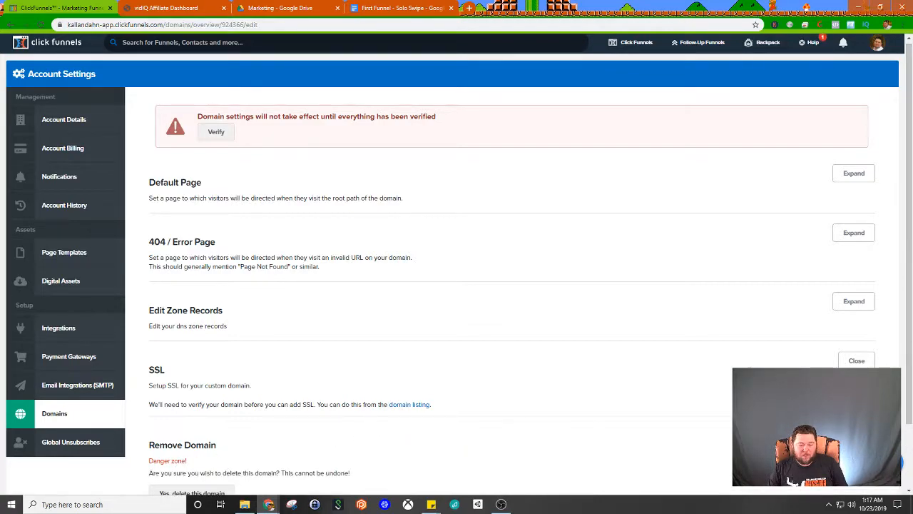
scroll(187, 362, "down", 2)
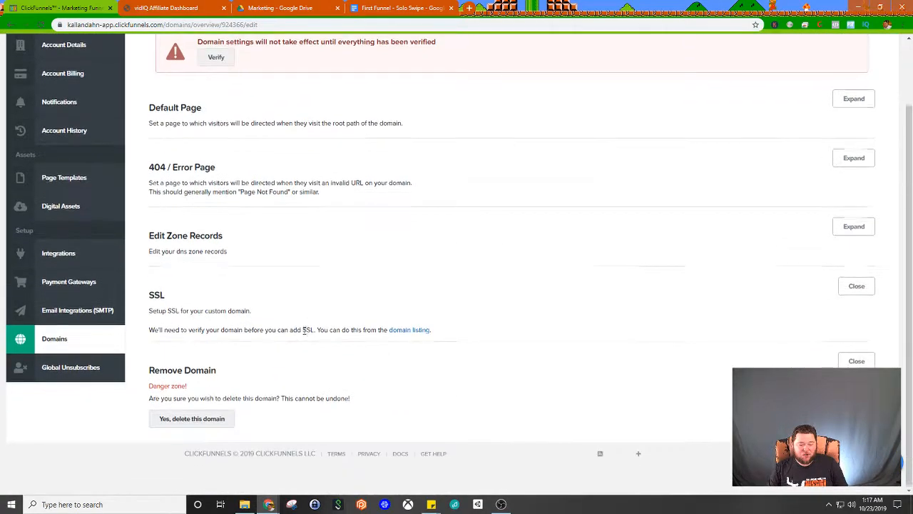
left_click(199, 421)
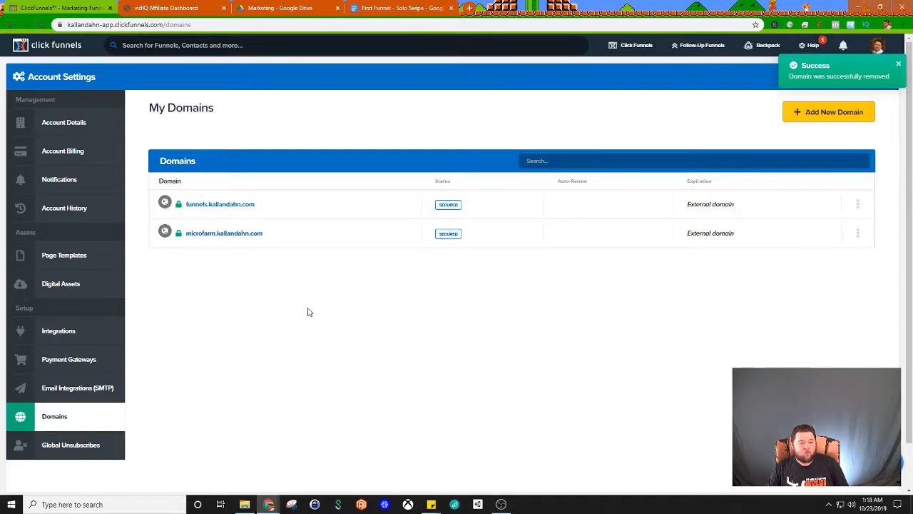
Step: Open the First Funnel's settings and view the domains available for it, keeping the funnels subdomain selected
mouse_move(618, 44)
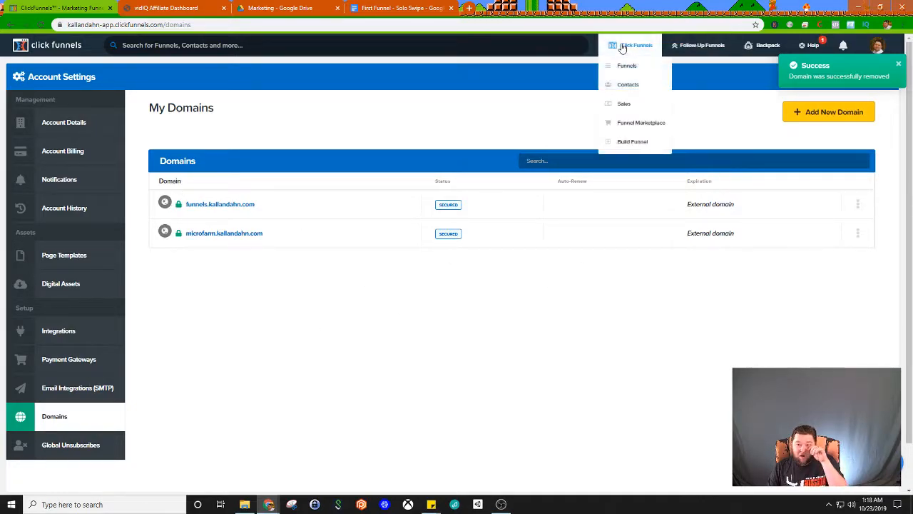
left_click(628, 67)
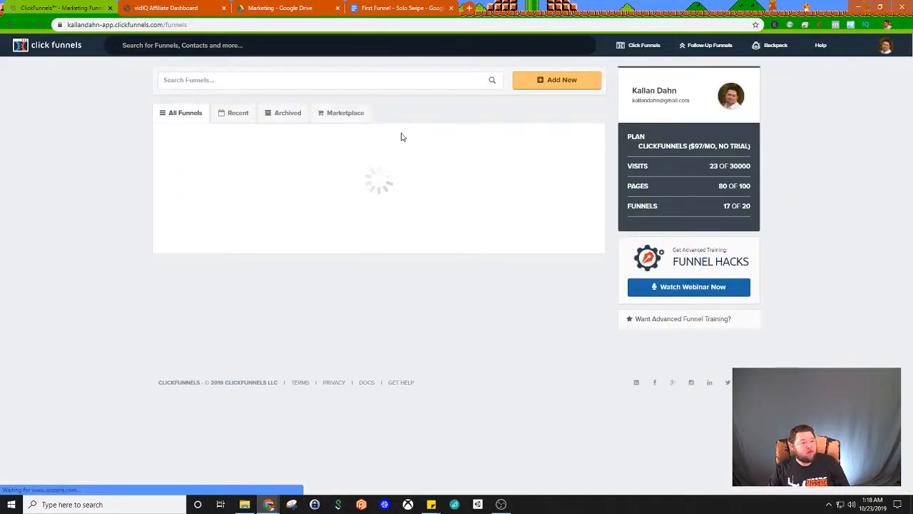
left_click(199, 164)
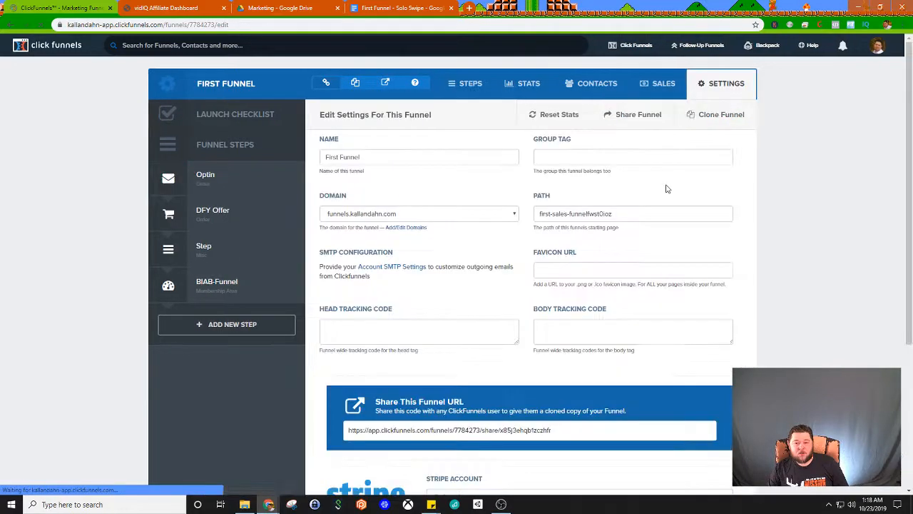
left_click(400, 214)
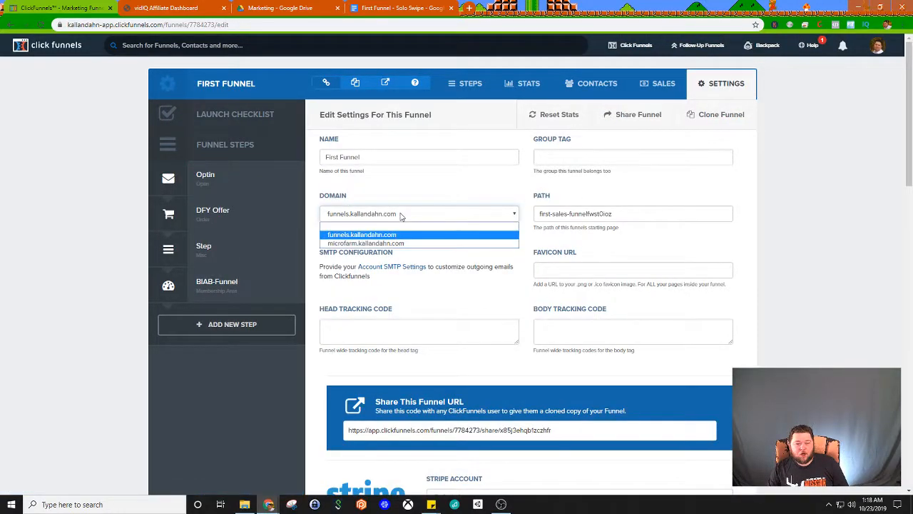
left_click(494, 195)
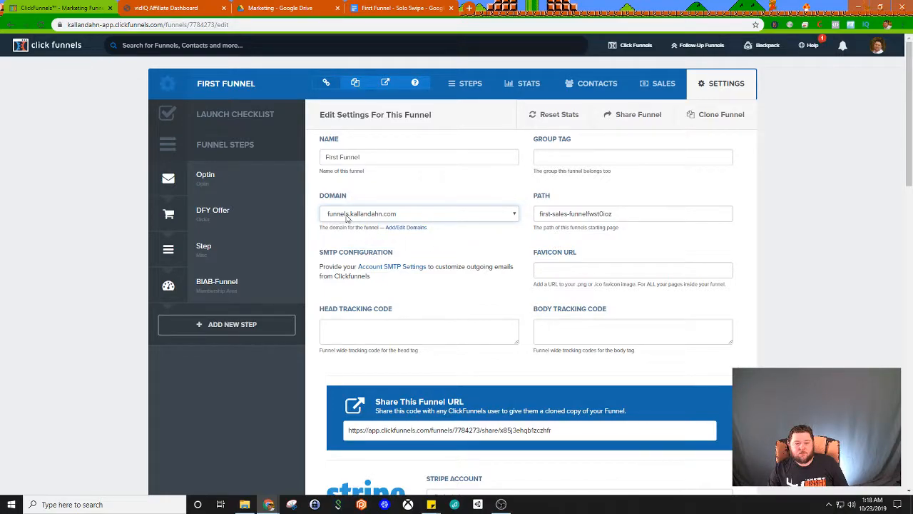
Step: Check the Optin step's URL against the funnel's domain setting, and open the step's publishing settings to view its path
left_click(245, 190)
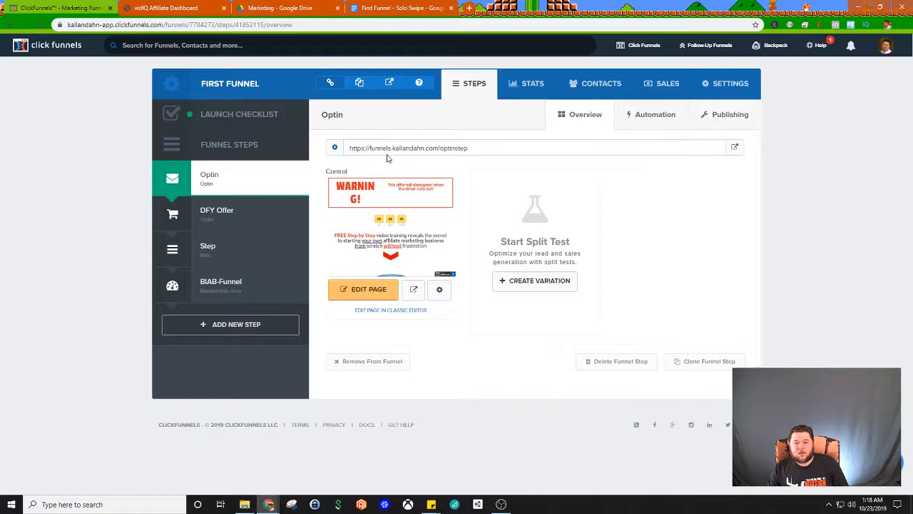
left_click(724, 84)
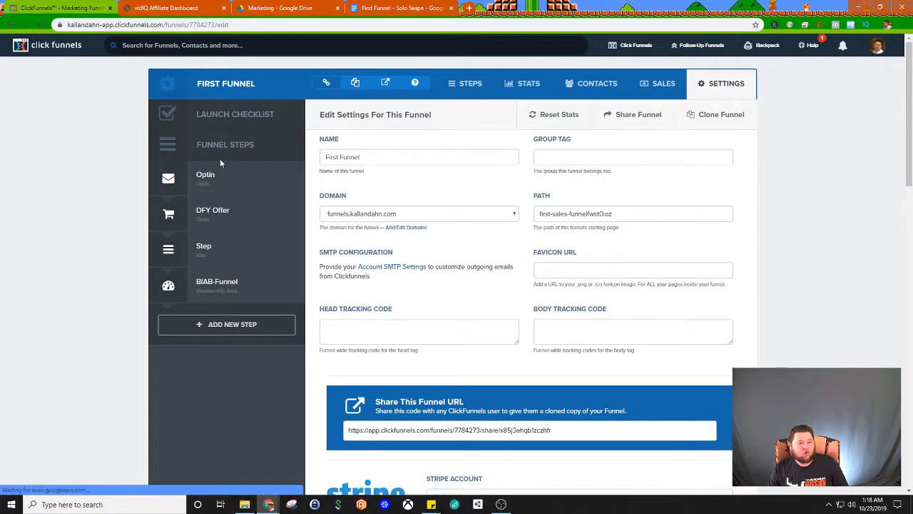
left_click(216, 177)
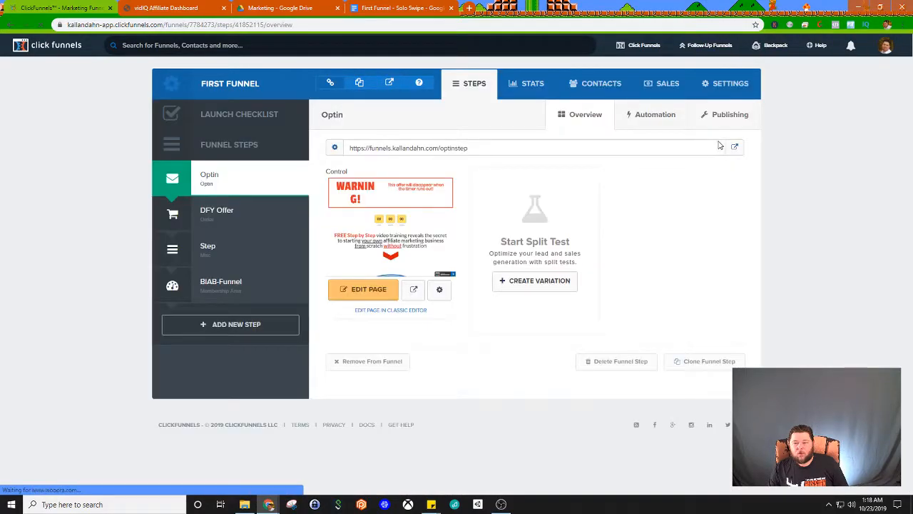
left_click(731, 116)
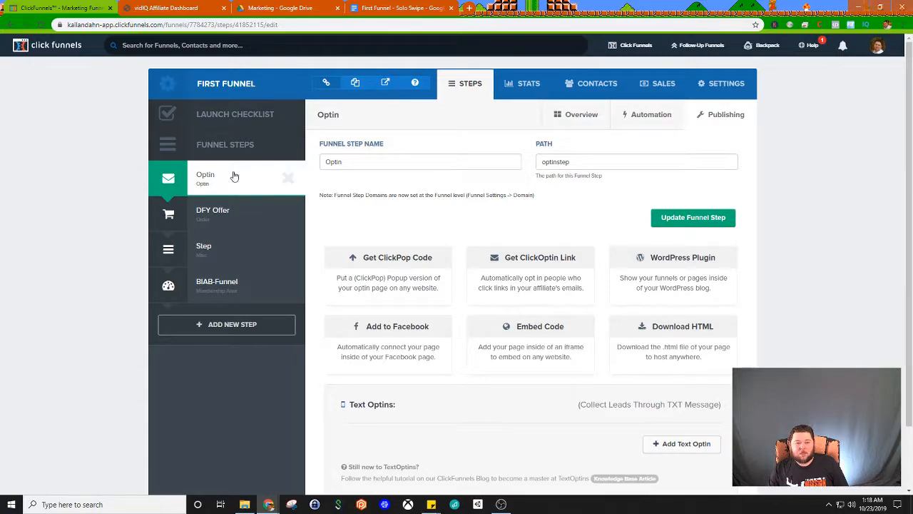
Step: Return to the Optin step's overview and examine its full page URL
left_click(565, 117)
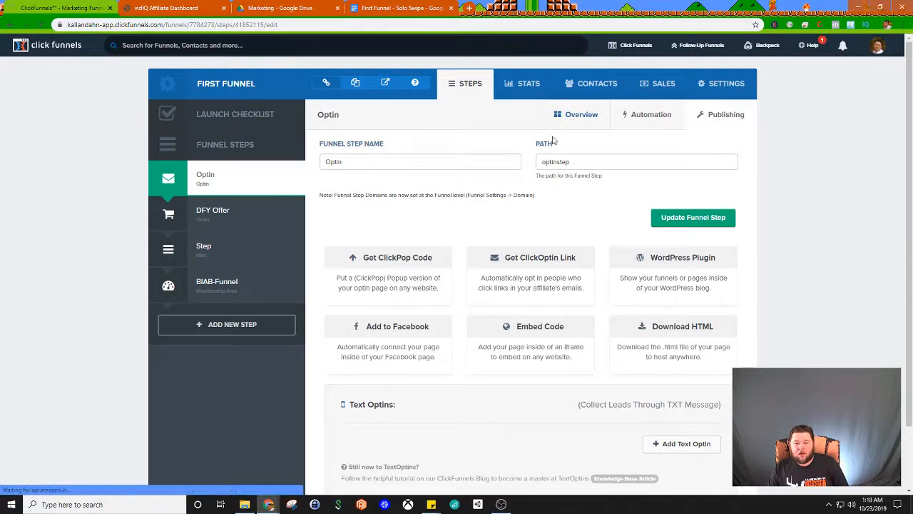
left_click_drag(482, 153, 346, 154)
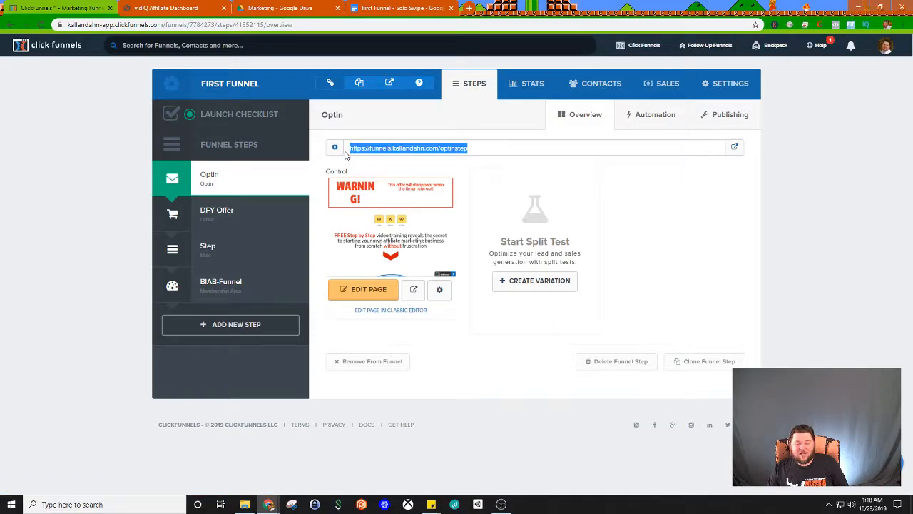
left_click(499, 156)
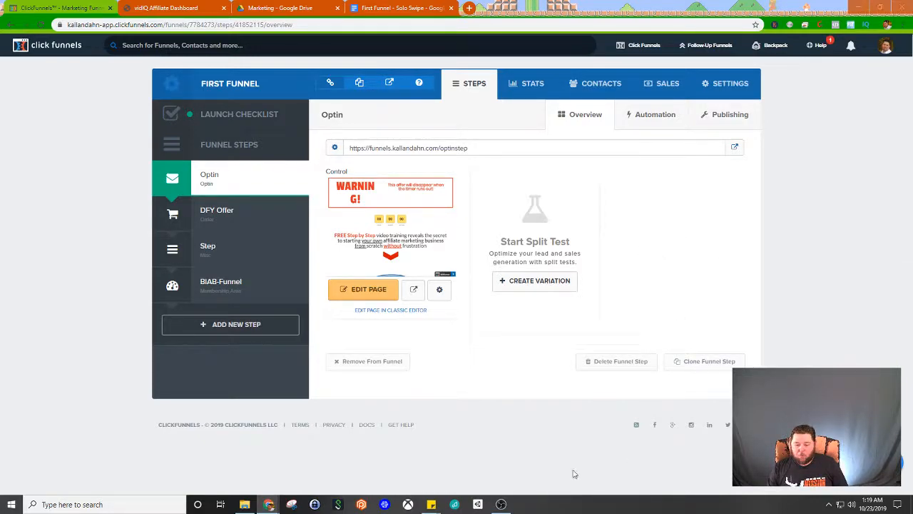
mouse_move(503, 505)
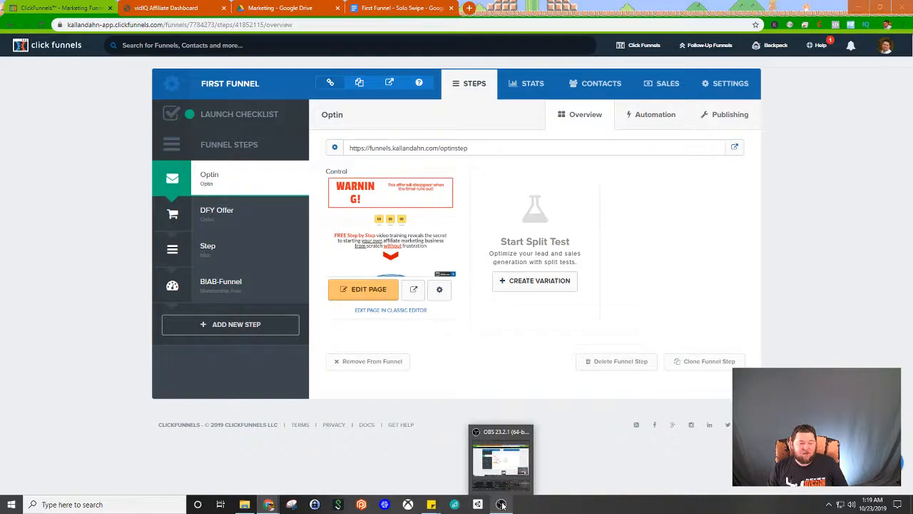